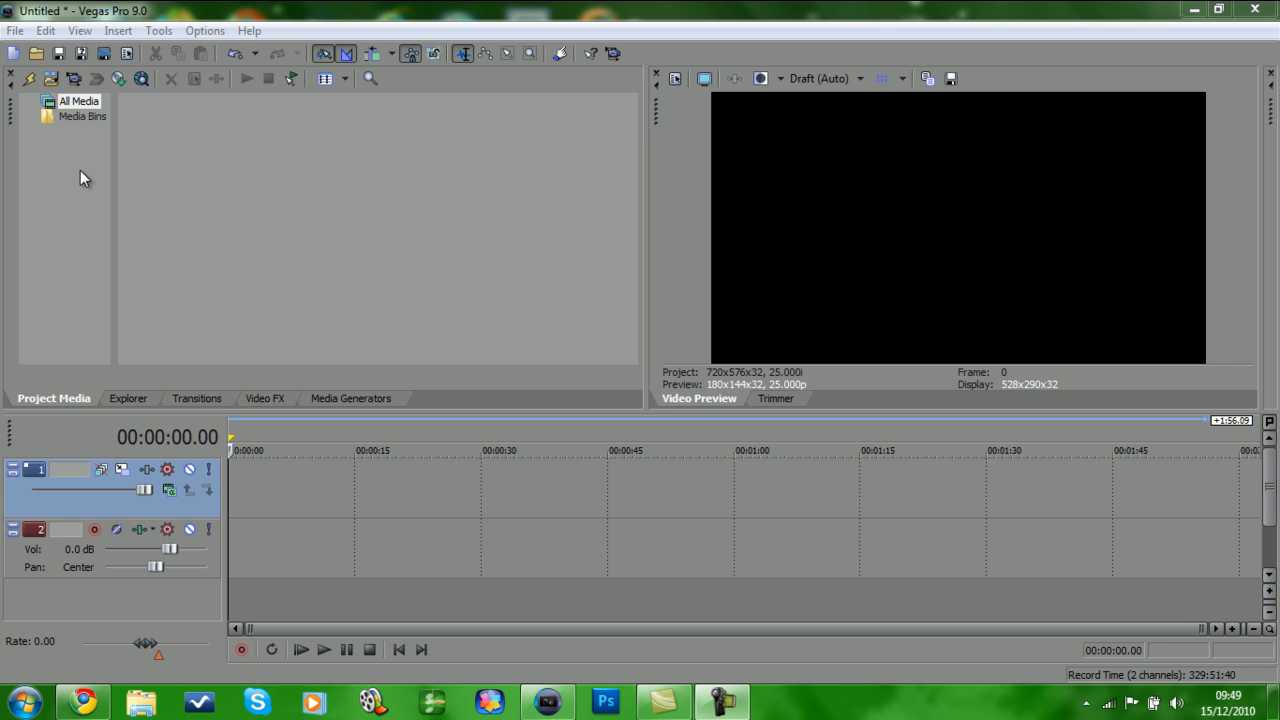
- Import the first MPEG clip from My Videos into the project media
left_click(16, 30)
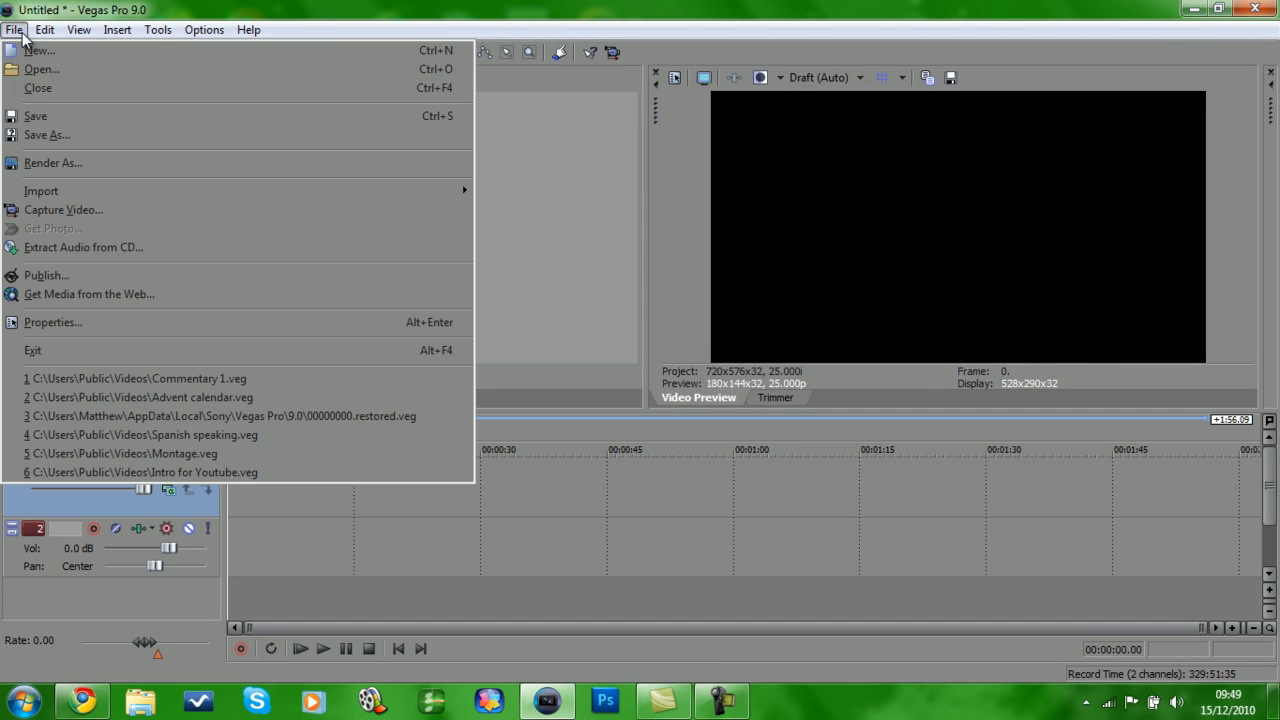
mouse_move(240, 191)
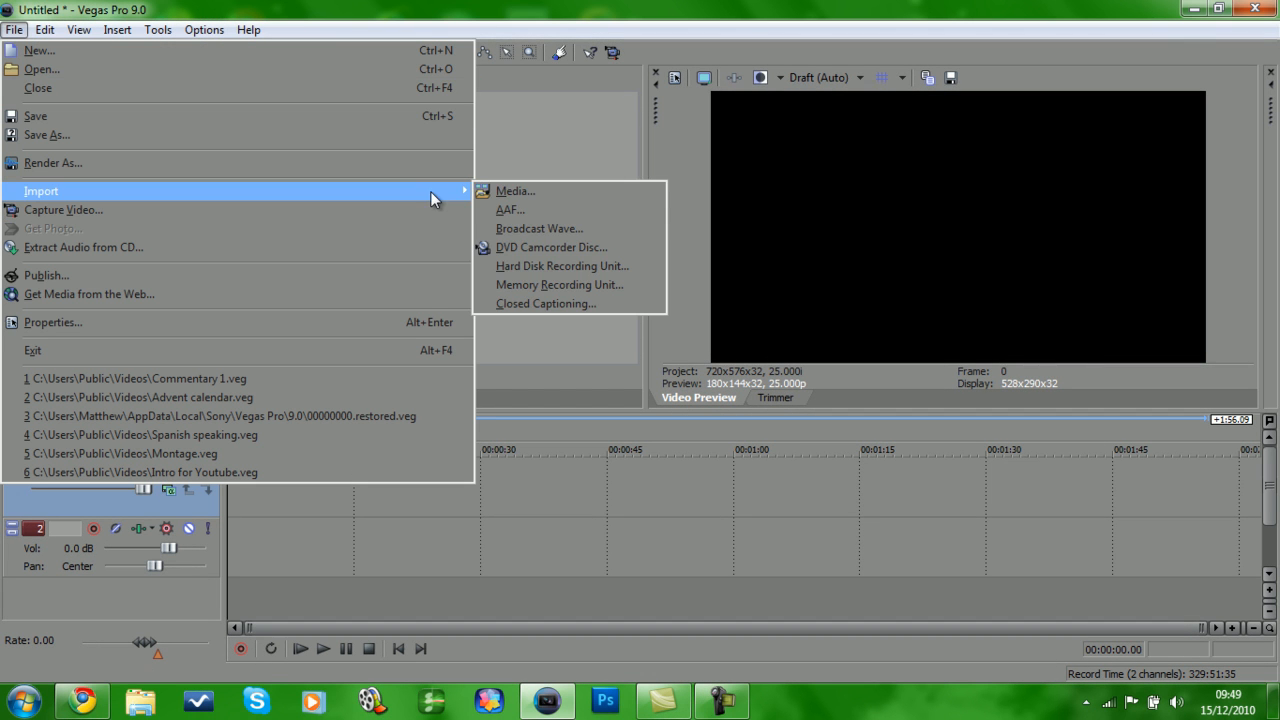
left_click(507, 192)
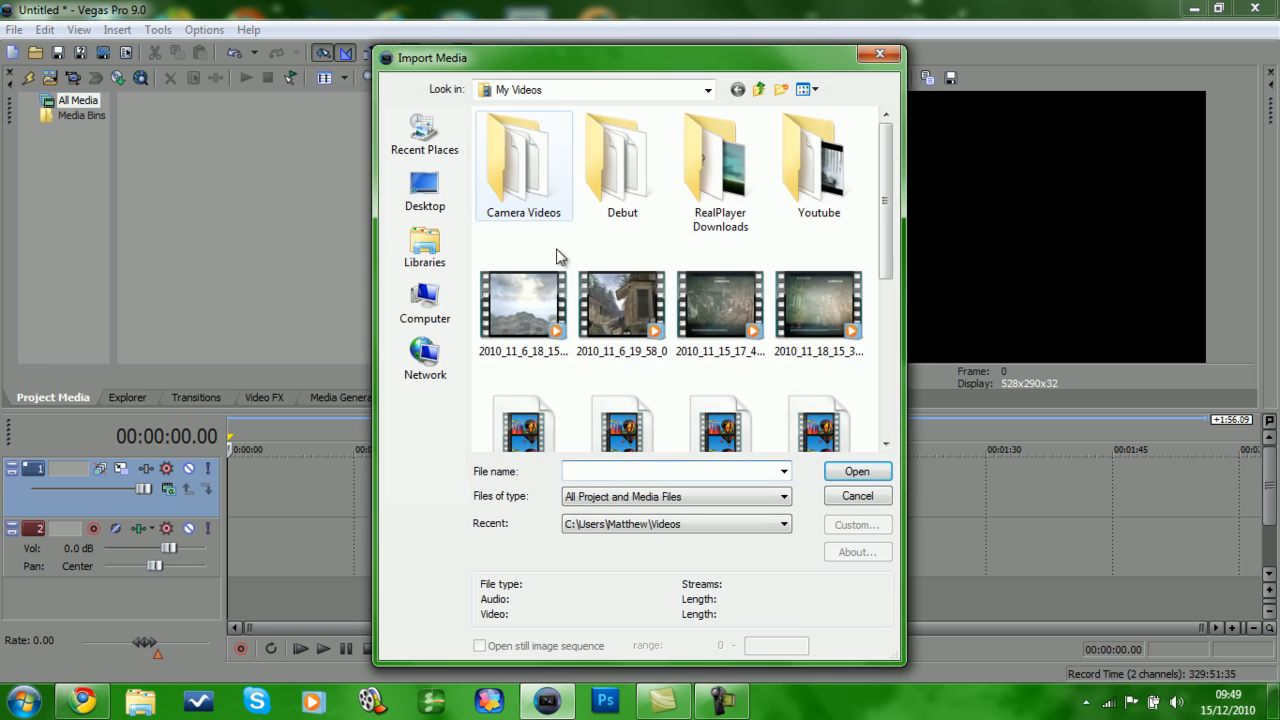
double_click(511, 299)
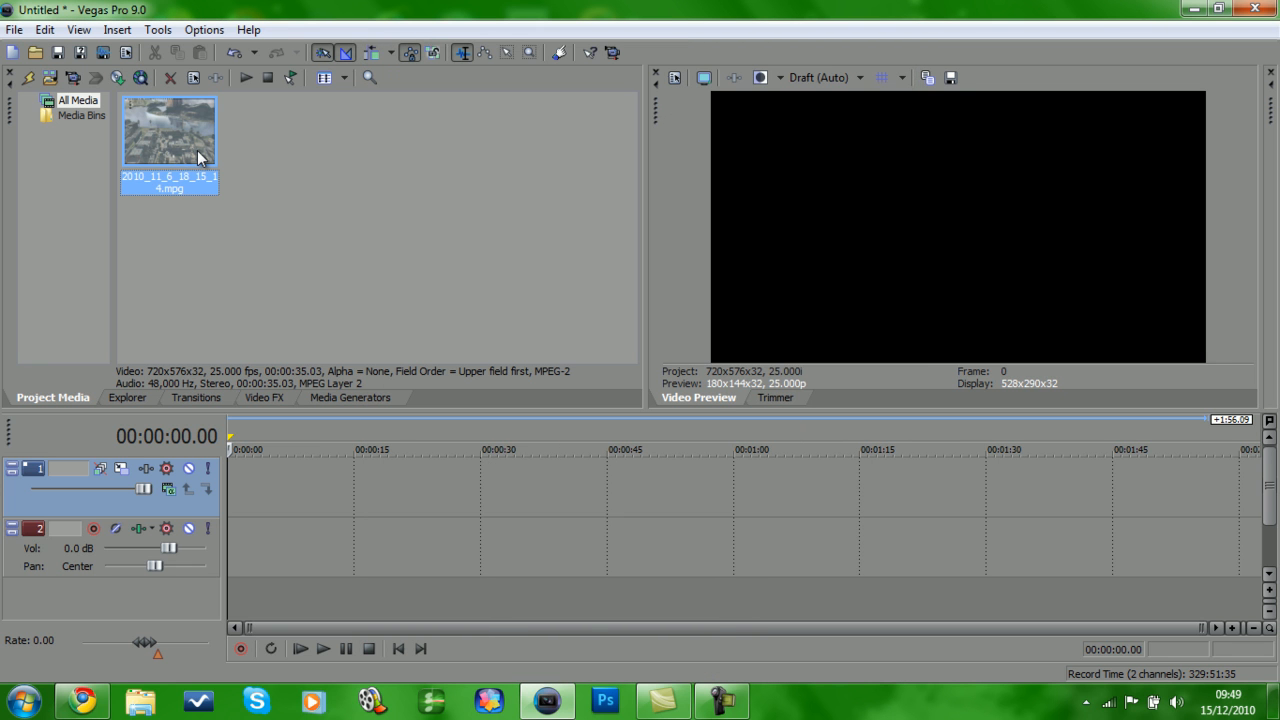
- Drop the clip onto the timeline at 00:00:00.00 and select its video event
left_click_drag(261, 395, 227, 527)
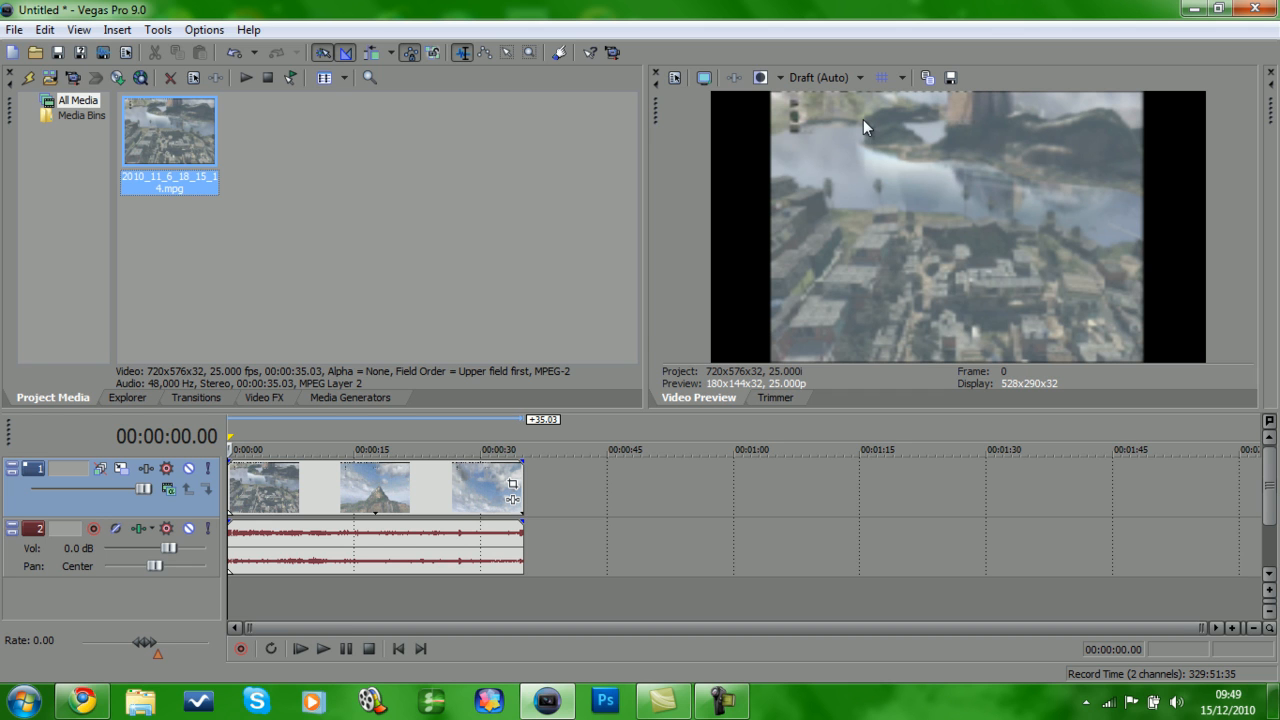
left_click(367, 498)
- Show the video event's context menu to reach its Switches options
right_click(367, 498)
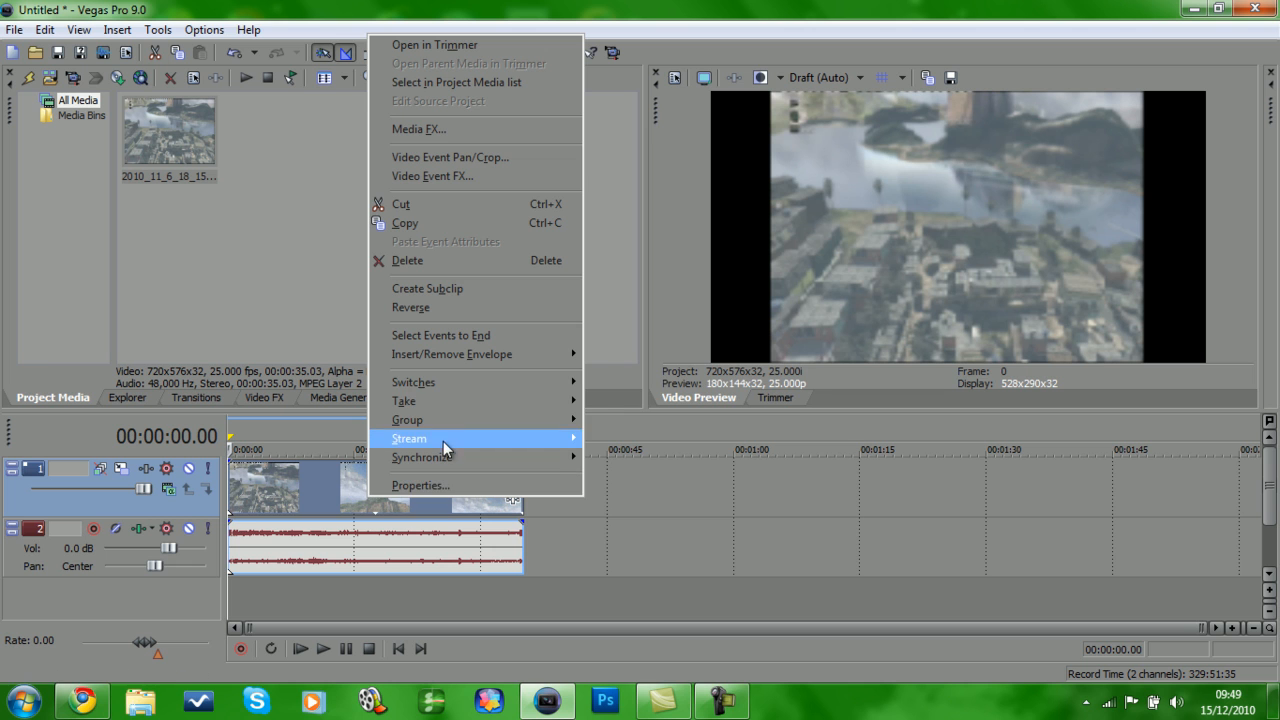
mouse_move(470, 382)
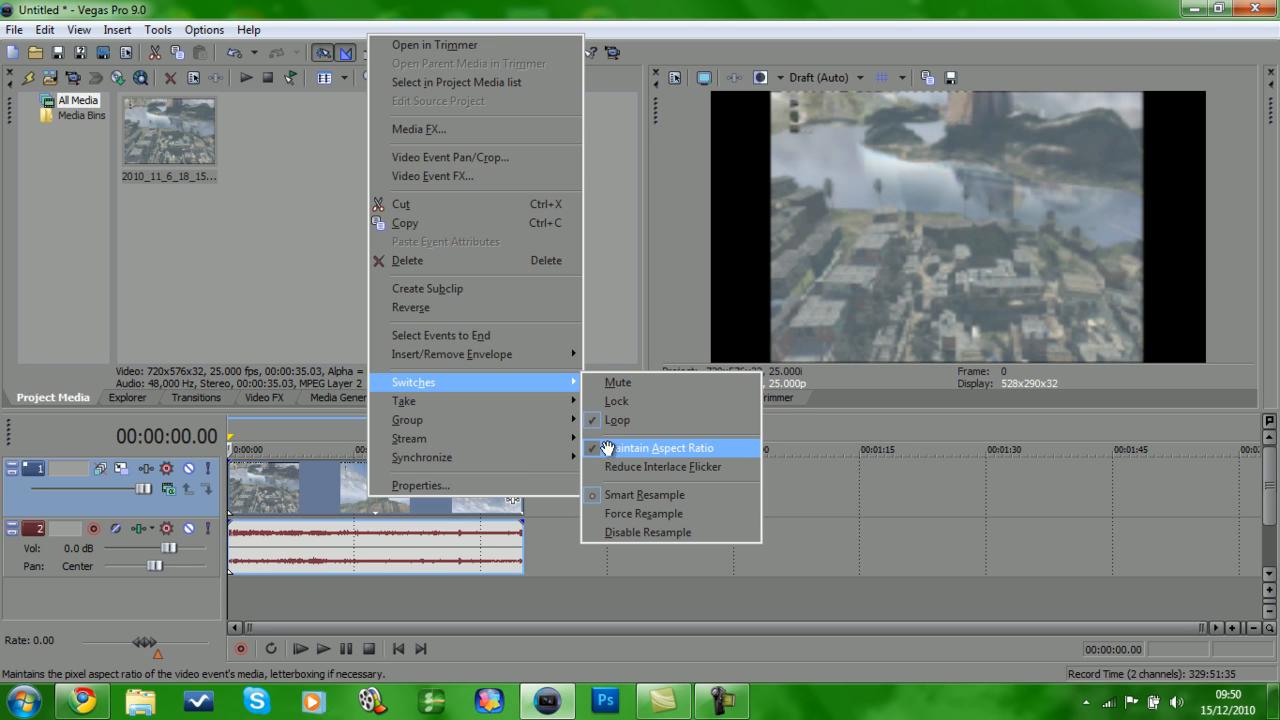
- Untick Maintain Aspect Ratio so the 4:3 clip fills the 16:9 preview
left_click(609, 452)
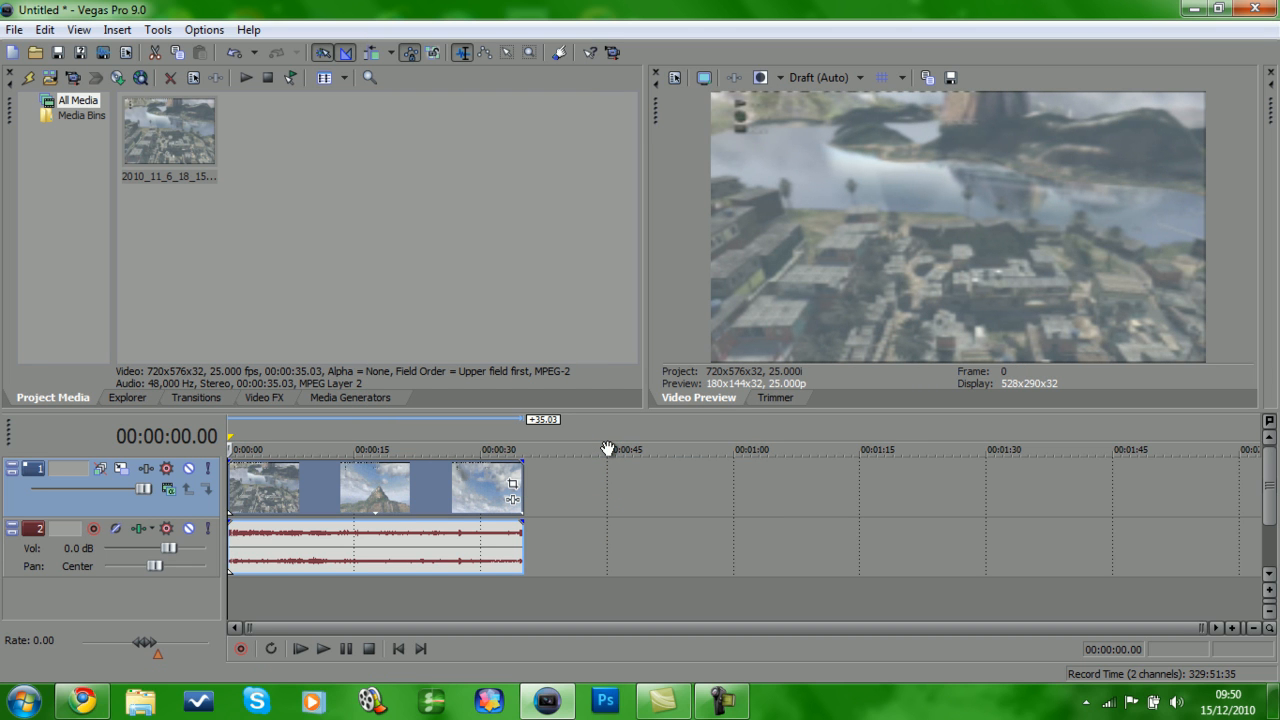